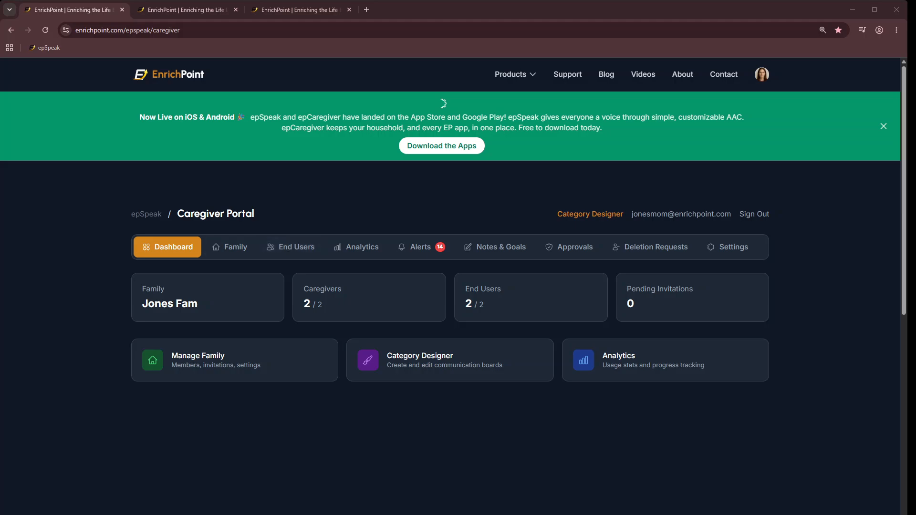
Assign the free Body category to the son's account on the End Users page
{"action": "left_click", "coordinate": [177, 12]}
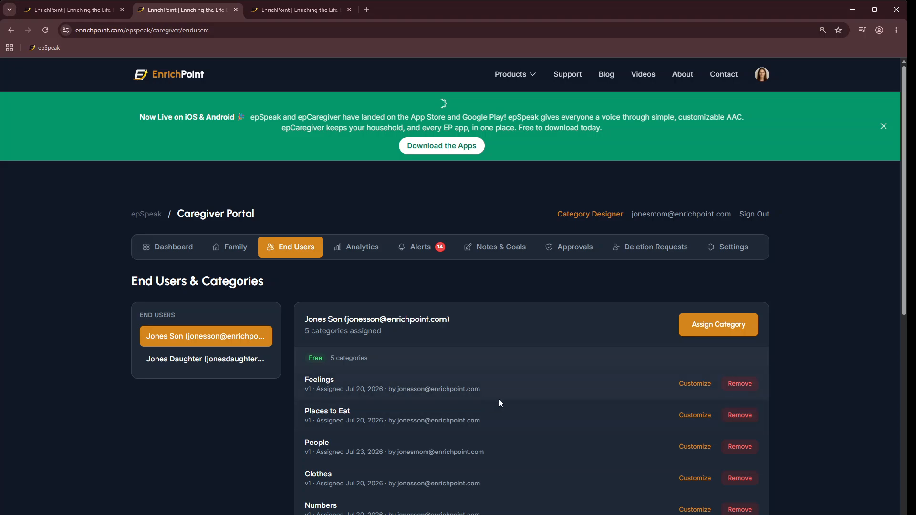
{"action": "left_click", "coordinate": [701, 325]}
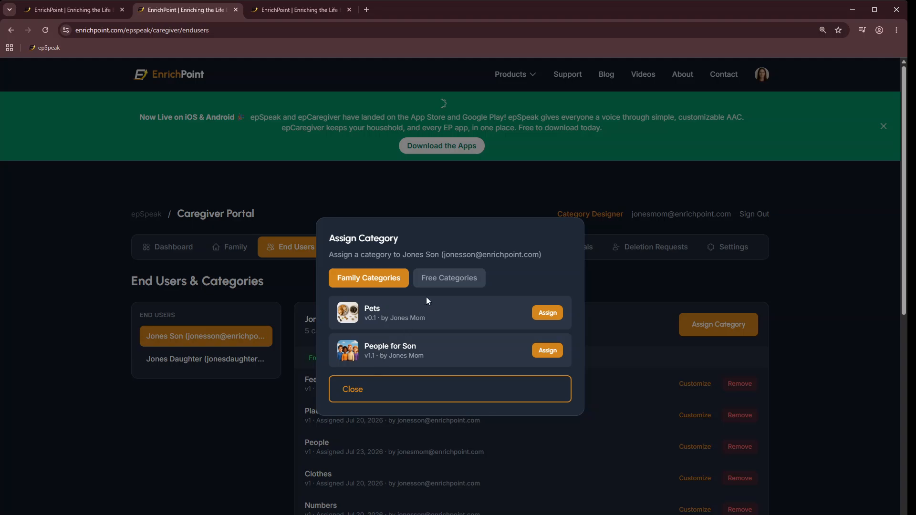
{"action": "left_click", "coordinate": [428, 279]}
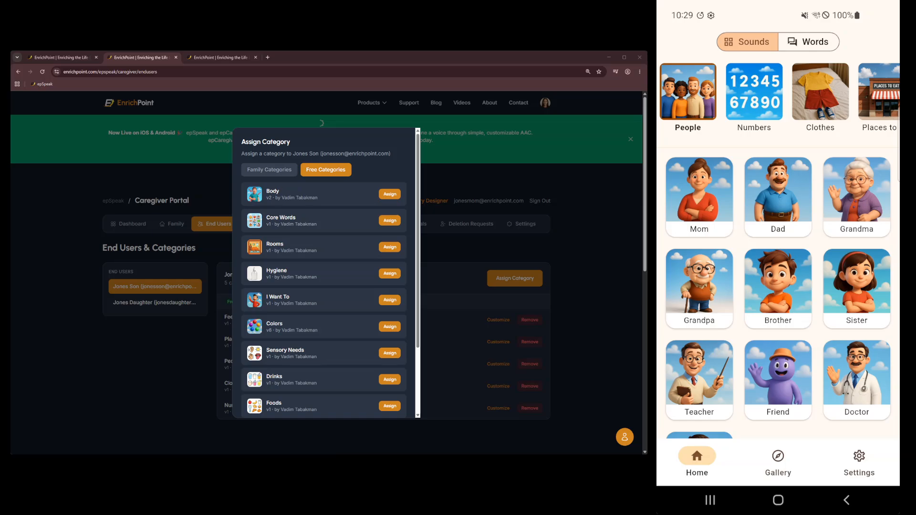
{"action": "left_click", "coordinate": [388, 193]}
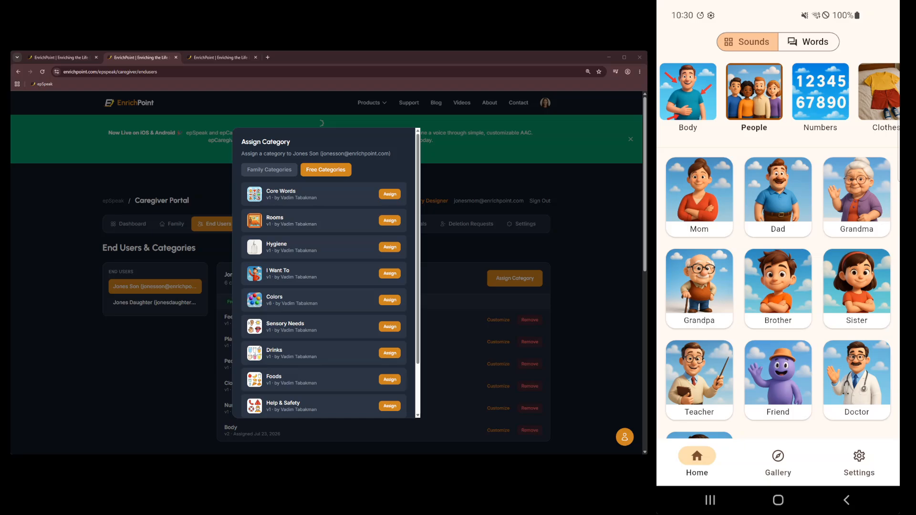
Check the Body and People boards in the mobile app, and close the Assign Category dialog in the caregiver portal
{"action": "left_click", "coordinate": [688, 94]}
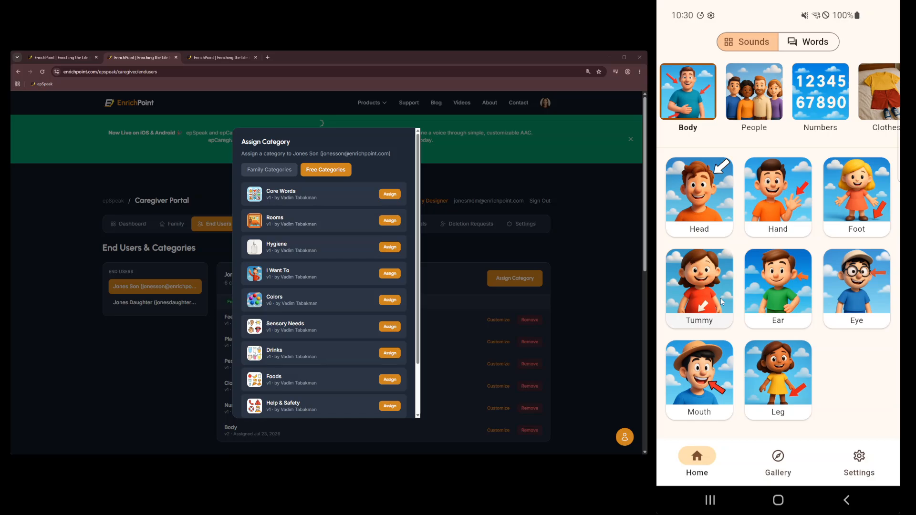
{"action": "left_click", "coordinate": [755, 94]}
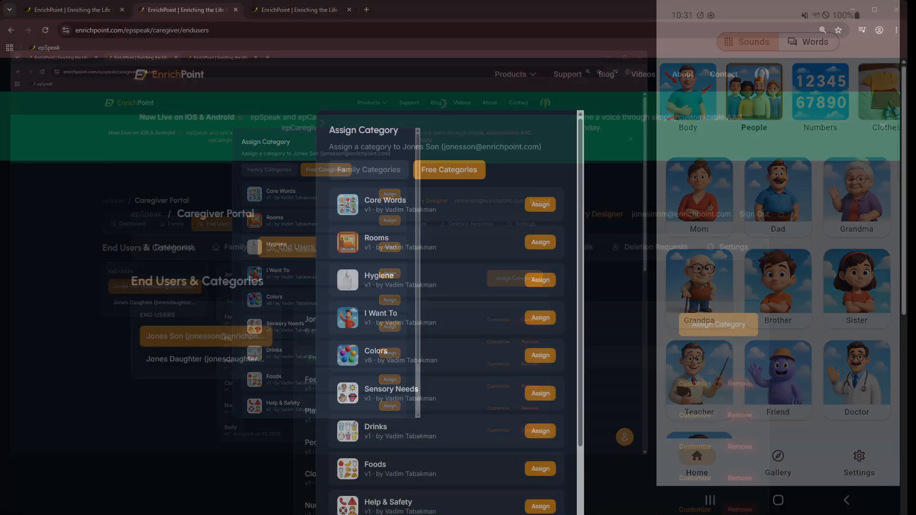
{"action": "scroll", "coordinate": [361, 497], "scroll_direction": "down", "scroll_amount": 3}
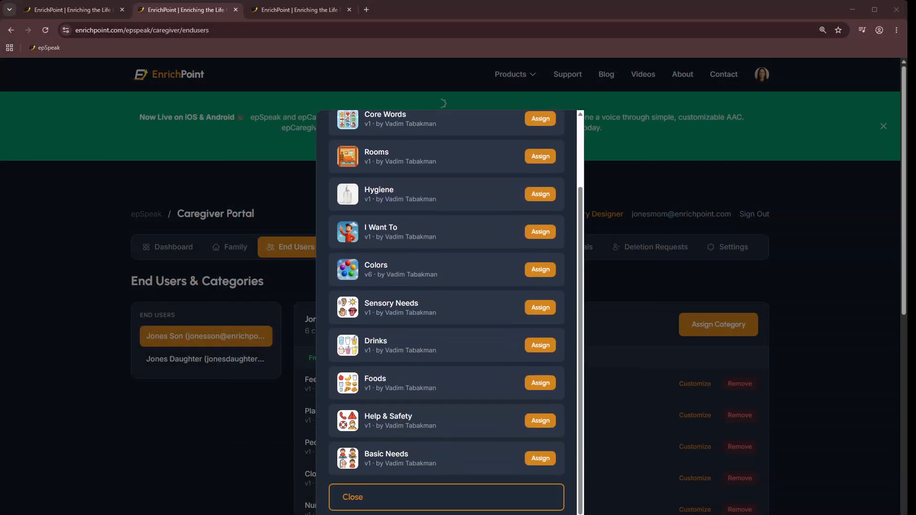
{"action": "left_click", "coordinate": [361, 501]}
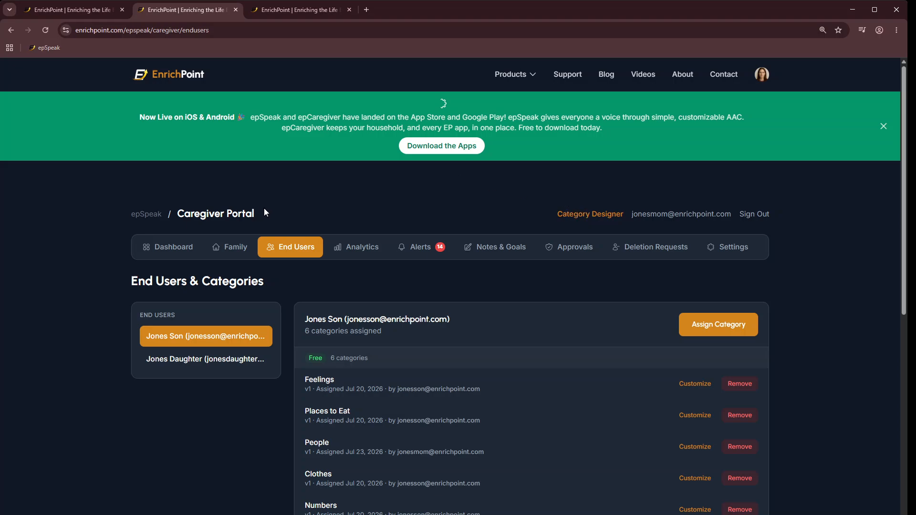
Browse the published category templates in the Category Designer
{"action": "left_click", "coordinate": [265, 10]}
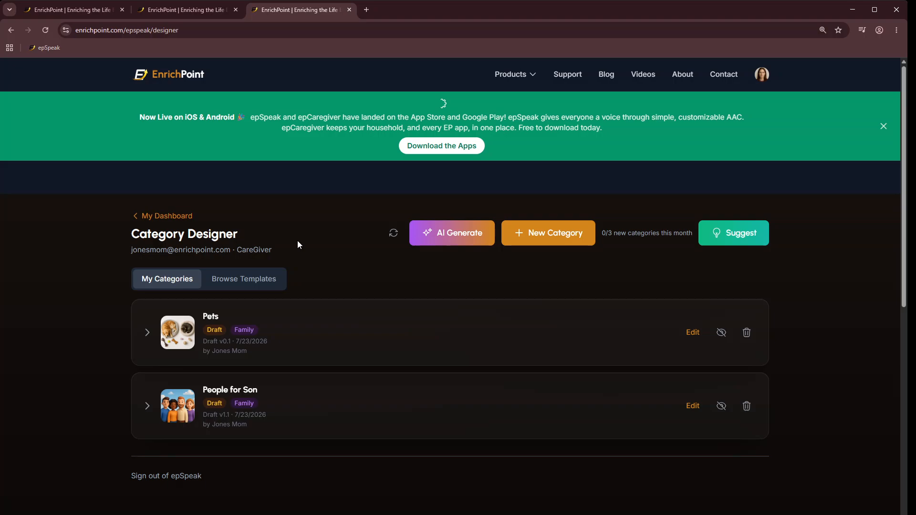
{"action": "left_click", "coordinate": [239, 283]}
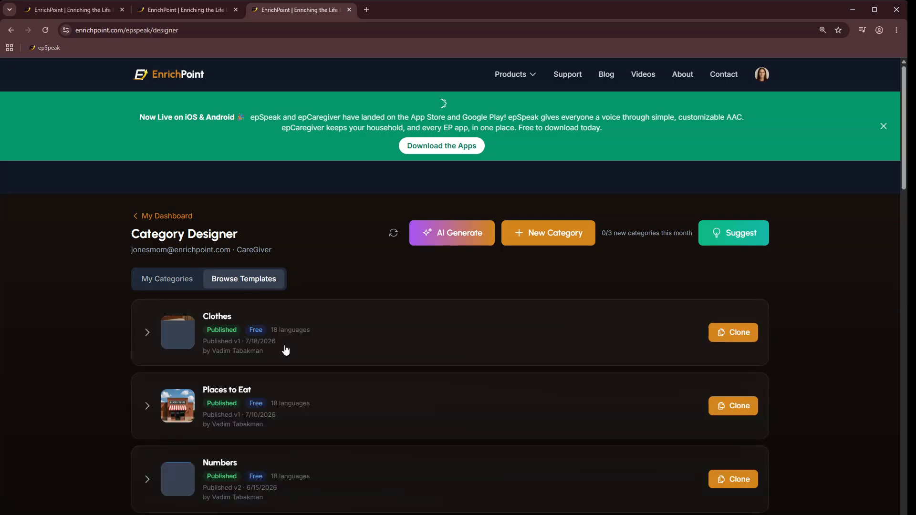
{"action": "scroll", "coordinate": [286, 349], "scroll_direction": "down", "scroll_amount": 10}
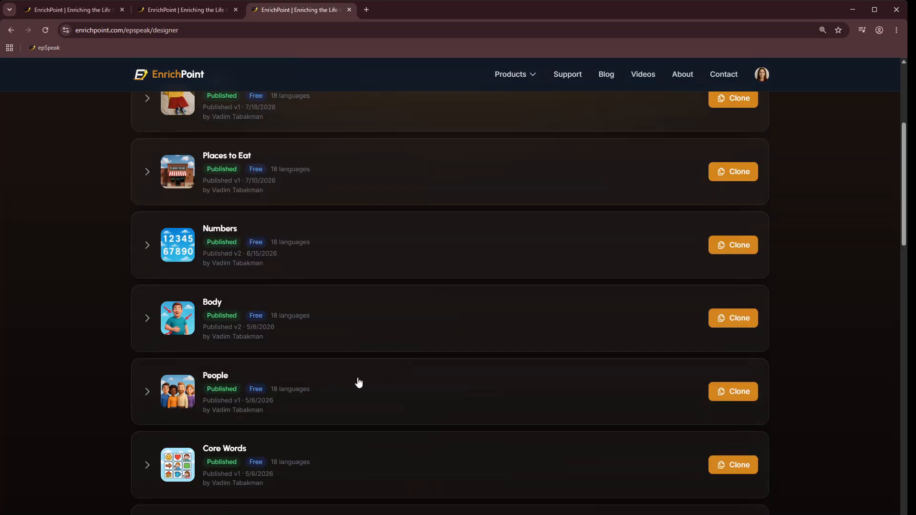
{"action": "scroll", "coordinate": [358, 382], "scroll_direction": "up", "scroll_amount": 7}
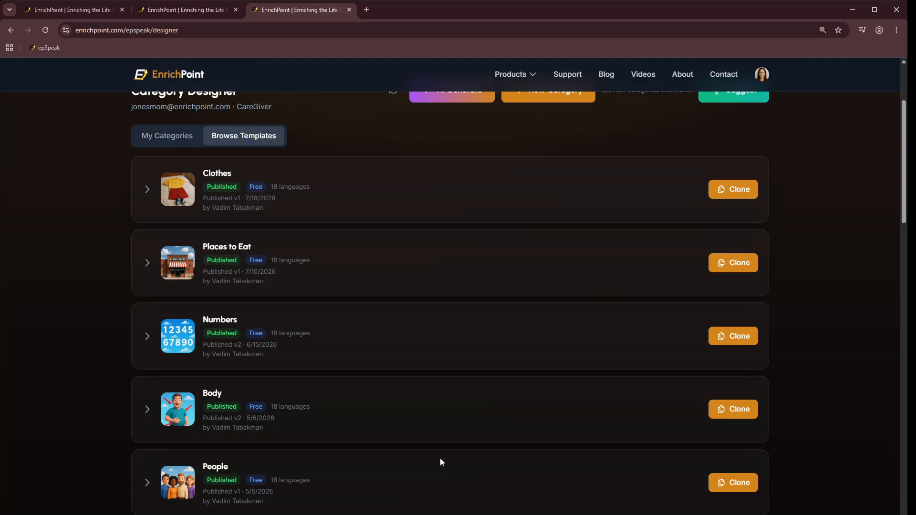
Expand the People for Son category among the own categories and open it for editing
{"action": "left_click", "coordinate": [166, 139]}
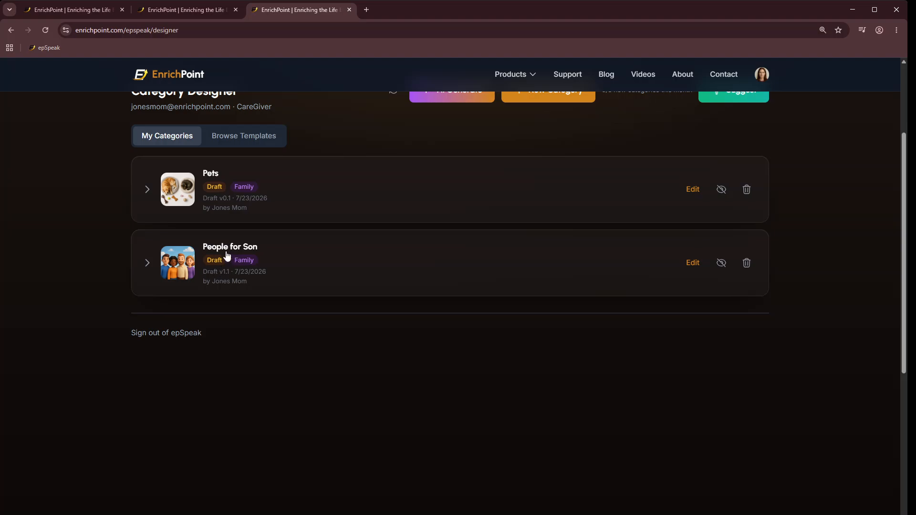
{"action": "left_click", "coordinate": [147, 266]}
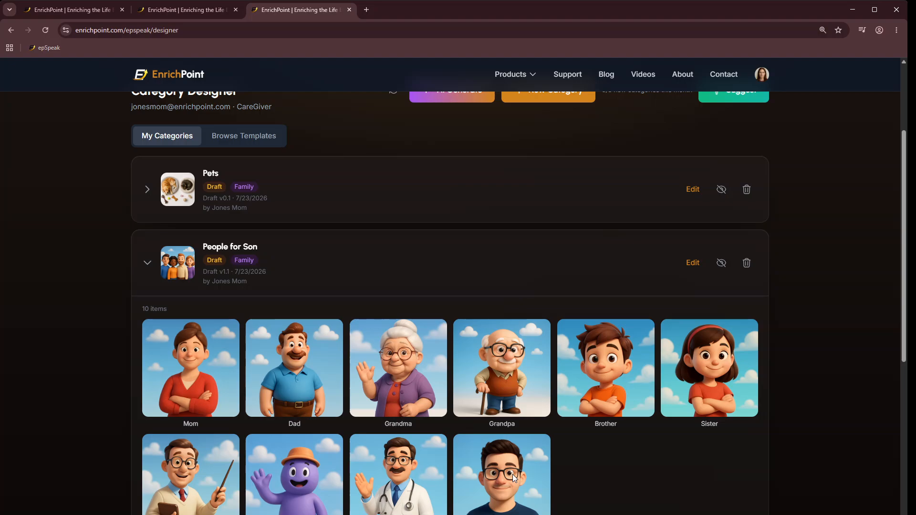
{"action": "left_click", "coordinate": [692, 262]}
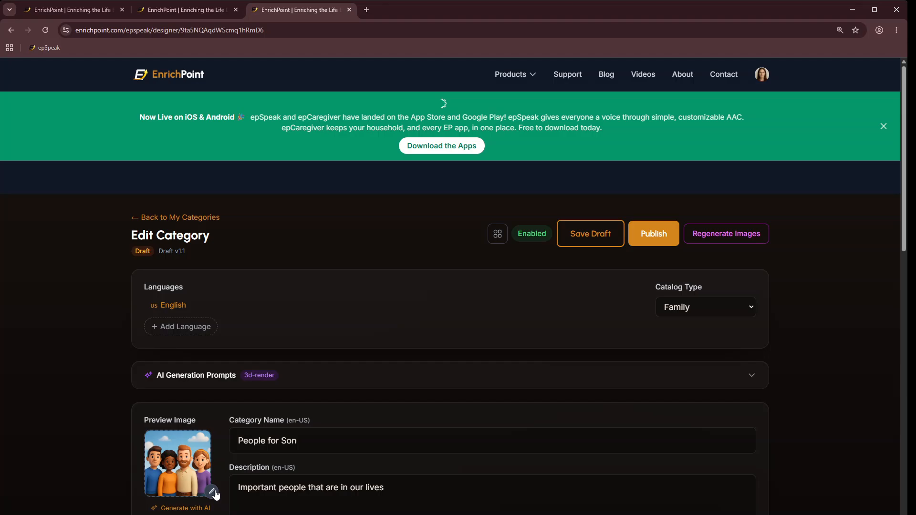
Review the People for Son category's details and tiles, play the Mom tile's sound, and return to the category list
{"action": "scroll", "coordinate": [374, 450], "scroll_direction": "down", "scroll_amount": 1}
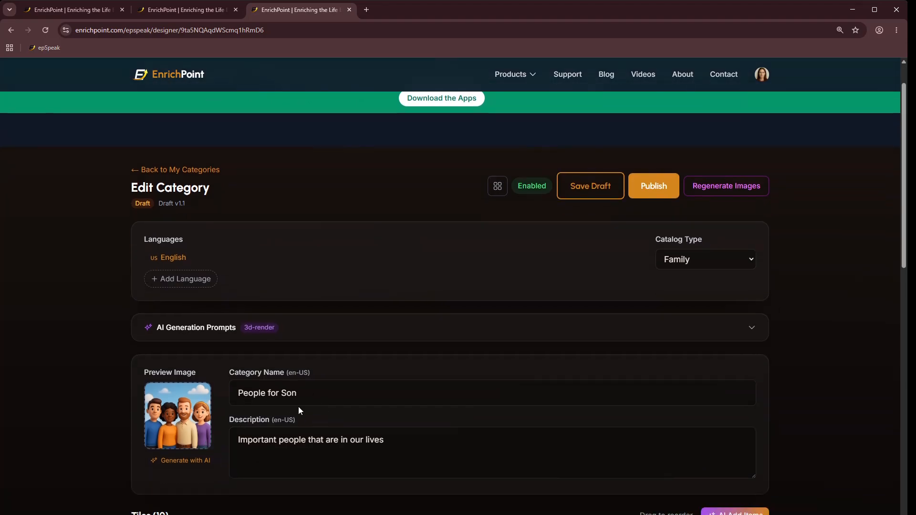
{"action": "scroll", "coordinate": [292, 434], "scroll_direction": "down", "scroll_amount": 6}
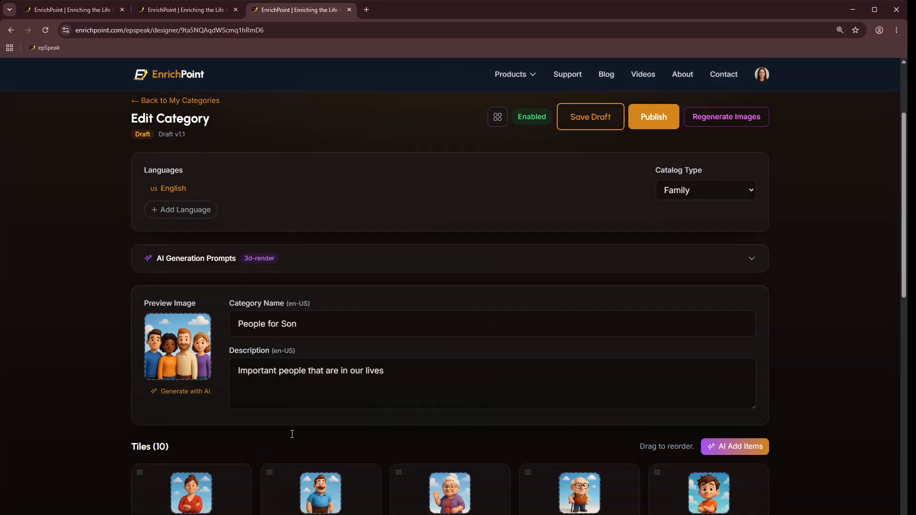
{"action": "scroll", "coordinate": [292, 434], "scroll_direction": "down", "scroll_amount": 2}
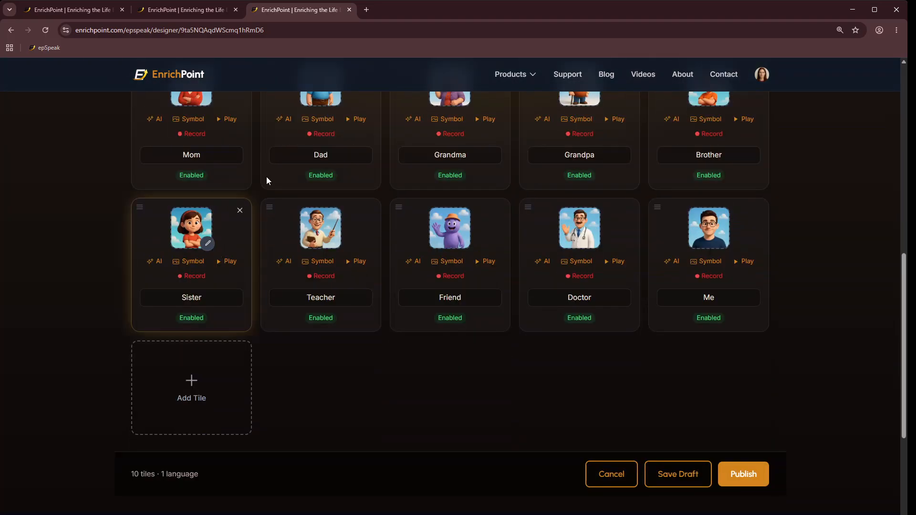
{"action": "scroll", "coordinate": [334, 287], "scroll_direction": "up", "scroll_amount": 1}
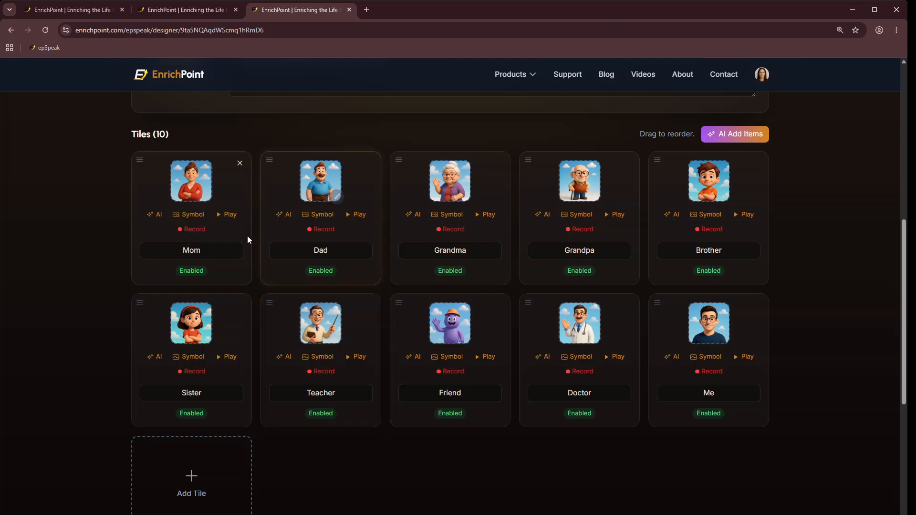
{"action": "left_click", "coordinate": [228, 220]}
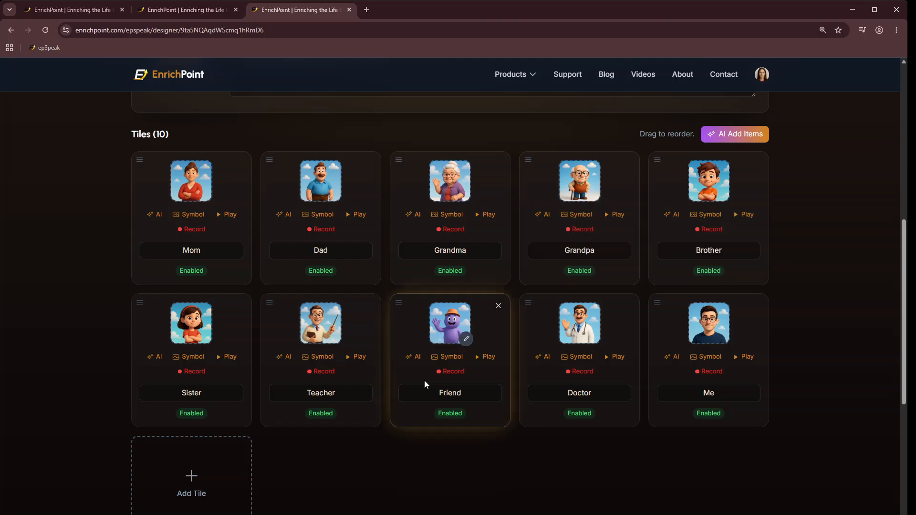
{"action": "scroll", "coordinate": [447, 381], "scroll_direction": "up", "scroll_amount": 5}
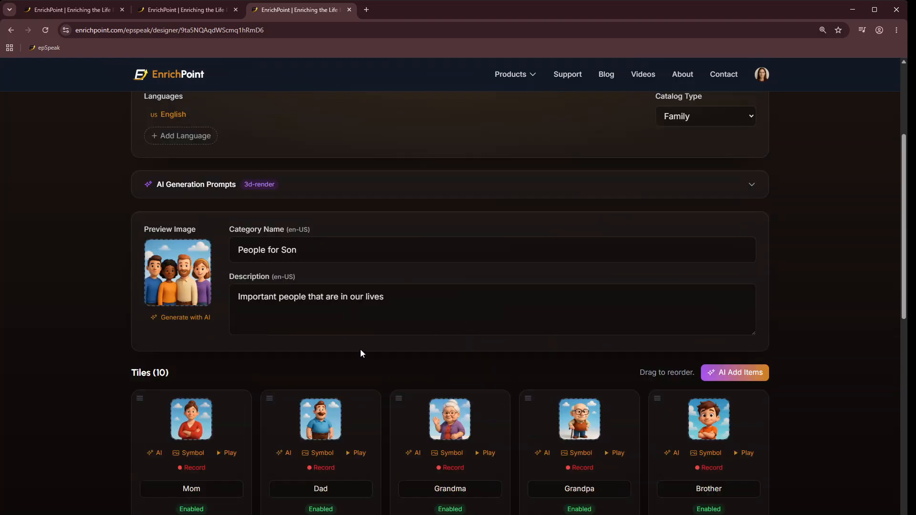
{"action": "scroll", "coordinate": [371, 366], "scroll_direction": "up", "scroll_amount": 4}
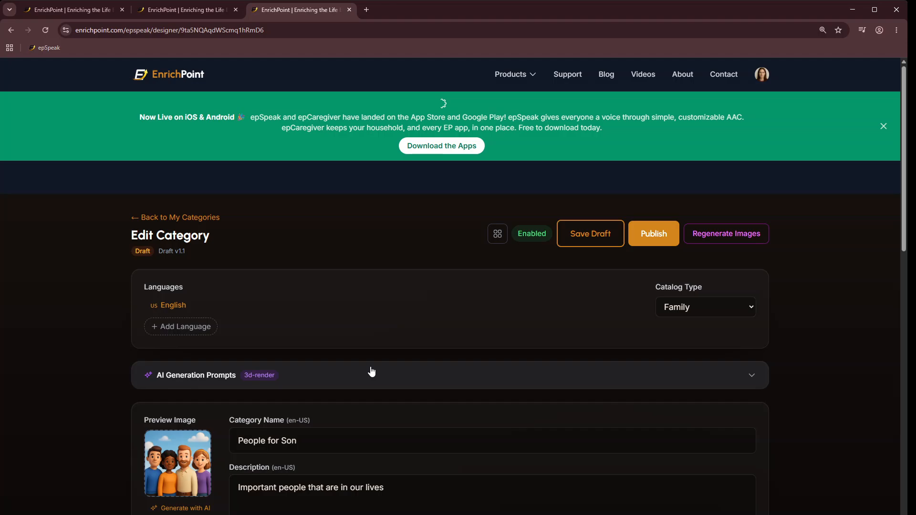
{"action": "left_click", "coordinate": [177, 219]}
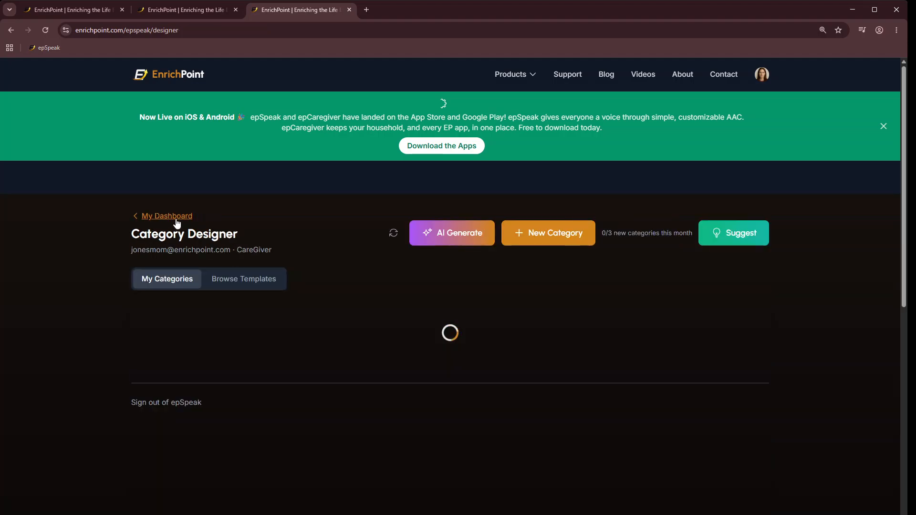
Start a new blank category and add three empty tiles to it
{"action": "left_click", "coordinate": [549, 237]}
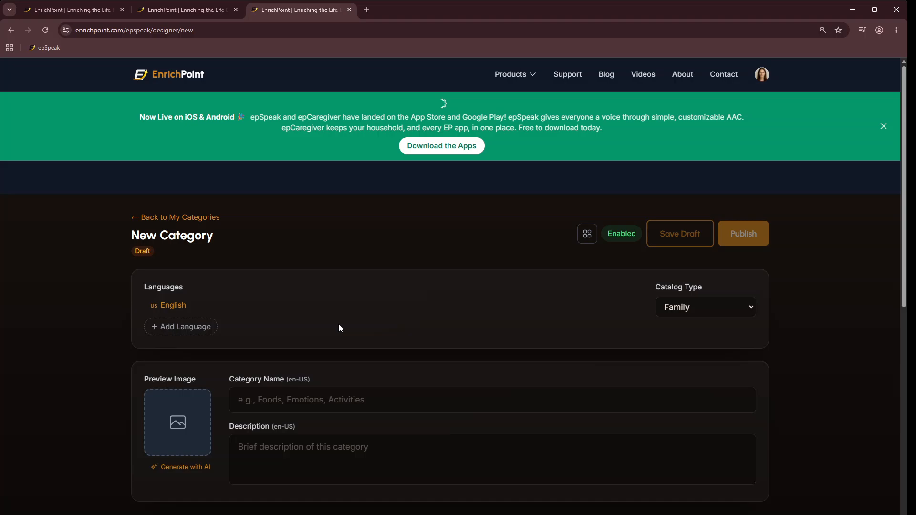
{"action": "scroll", "coordinate": [340, 328], "scroll_direction": "down", "scroll_amount": 3}
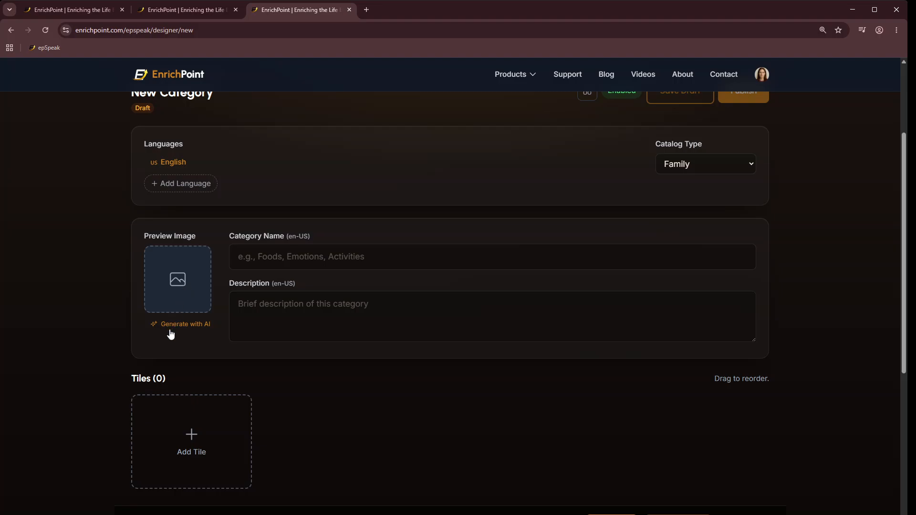
{"action": "left_click", "coordinate": [192, 432]}
{"action": "left_click", "coordinate": [320, 454]}
{"action": "left_click", "coordinate": [453, 472]}
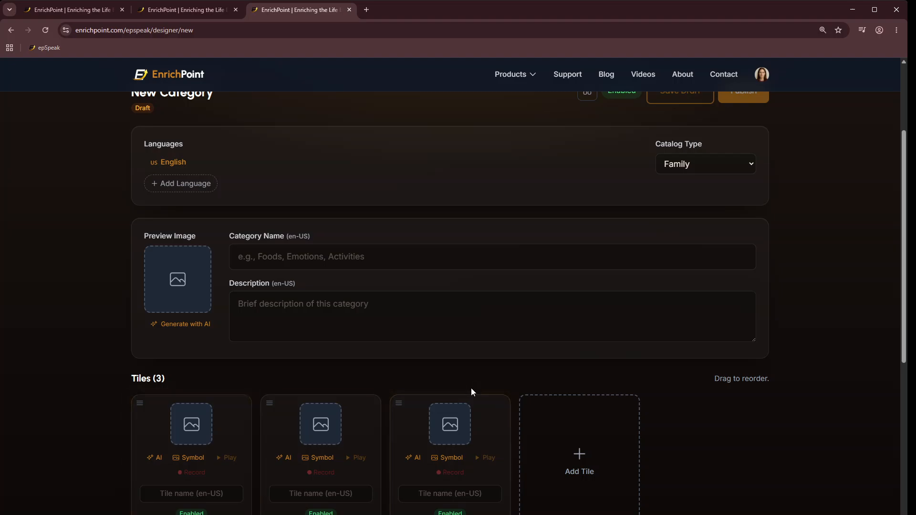
{"action": "left_click", "coordinate": [181, 493]}
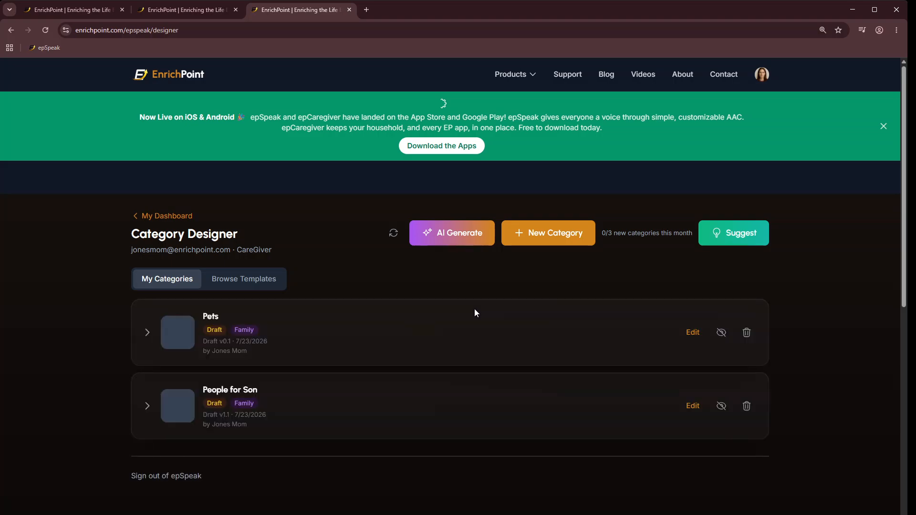
Start generating a category with AI and give it the title "Pets"
{"action": "left_click", "coordinate": [446, 240]}
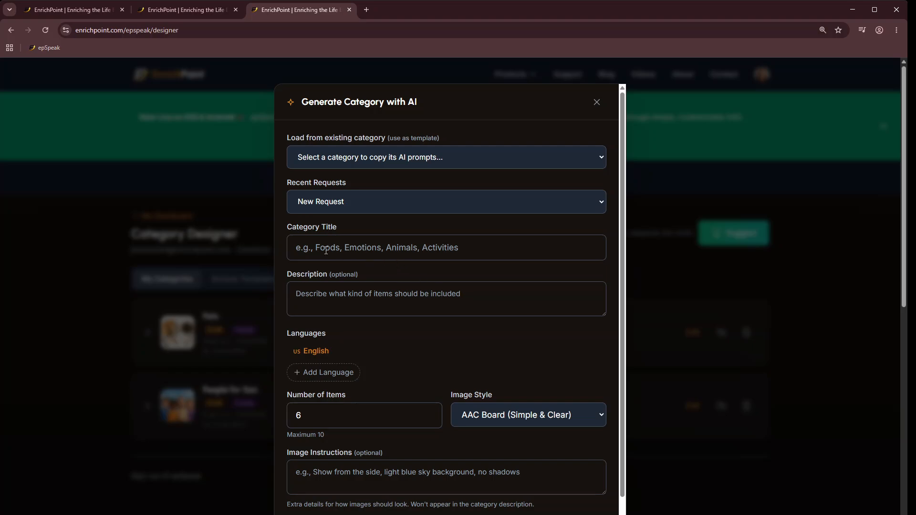
{"action": "left_click", "coordinate": [334, 249]}
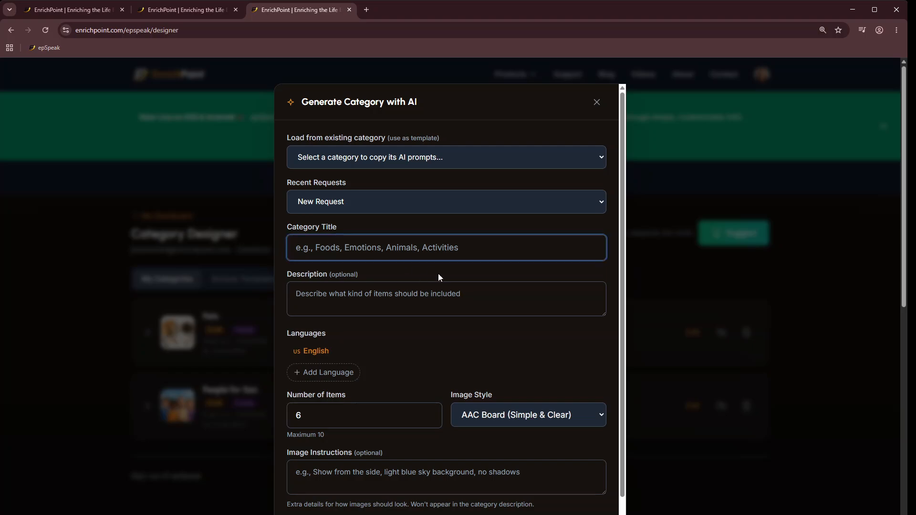
{"action": "type", "text": "B"}
{"action": "key", "text": "BackSpace"}
{"action": "type", "text": "O"}
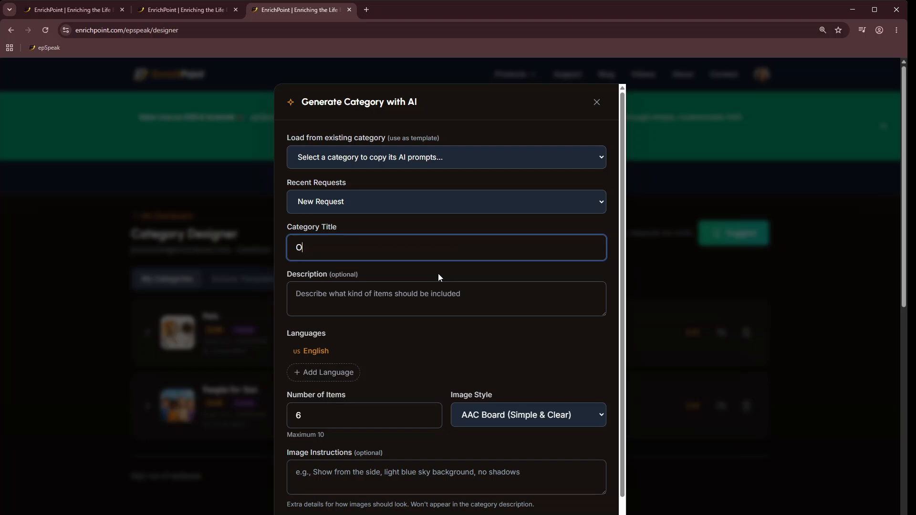
{"action": "type", "text": "ur Pets"}
{"action": "left_click_drag", "start_coordinate": [331, 247], "coordinate": [280, 242]}
{"action": "type", "text": "Pets"}
Describe the AI category as "Variety of pets that live in the home"
{"action": "left_click", "coordinate": [338, 301]}
{"action": "type", "text": "ety of e"}
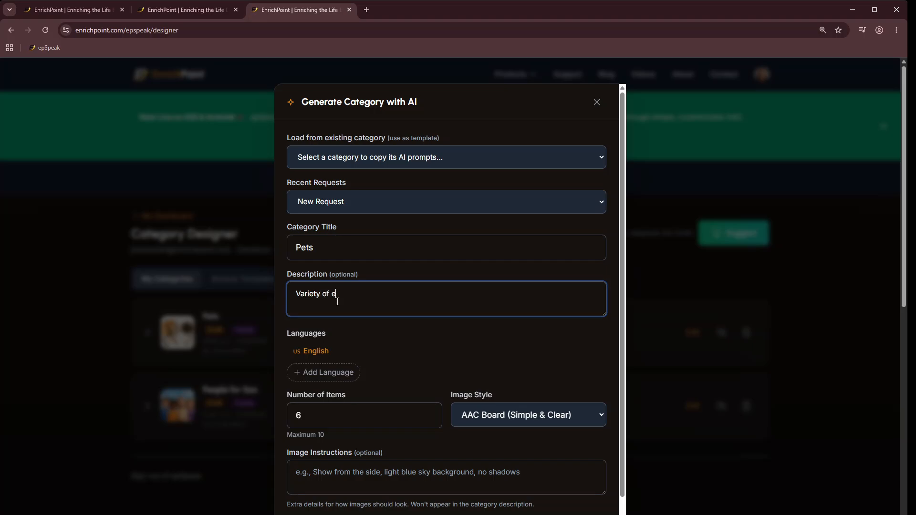
{"action": "key", "text": "BackSpace"}
{"action": "type", "text": "pets that live in the home"}
Set the image style to Cartoon / Illustrated and start the image instructions with "Each image should be of a particulate pet that can live in the"
{"action": "left_click", "coordinate": [511, 416]}
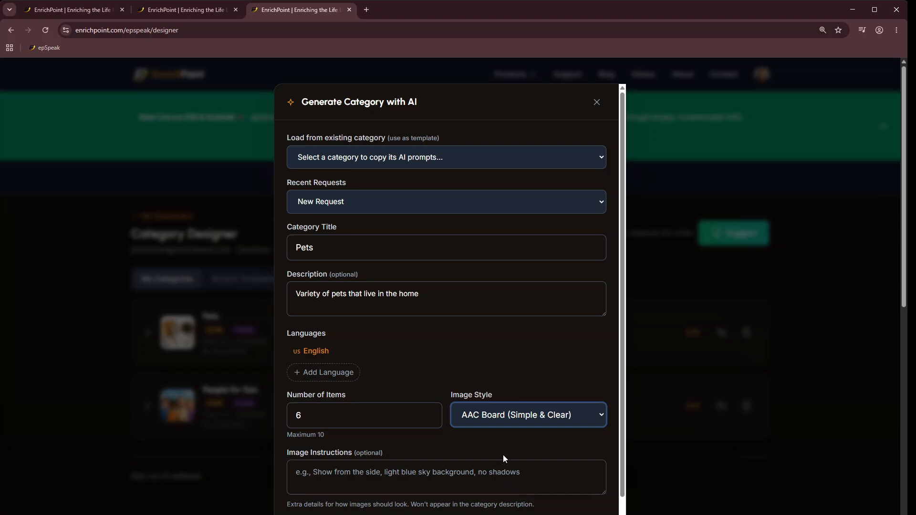
{"action": "key", "text": "Down"}
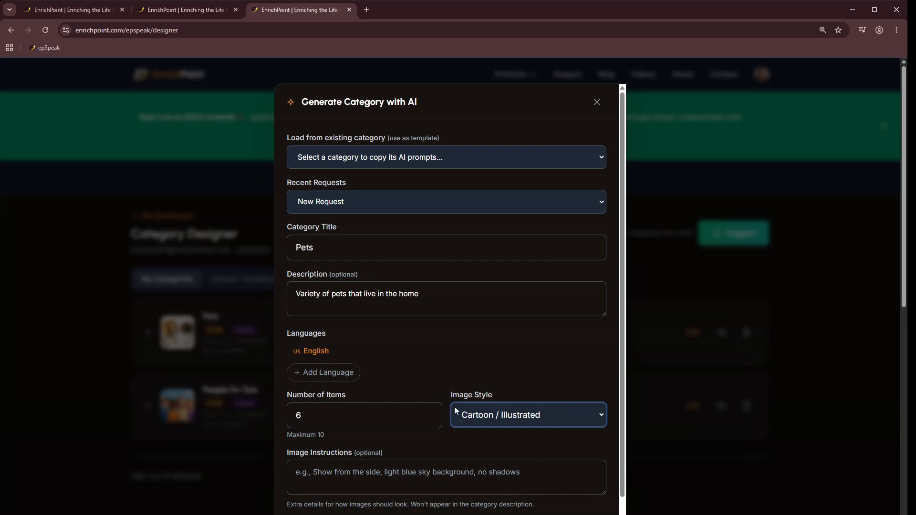
{"action": "left_click", "coordinate": [363, 482]}
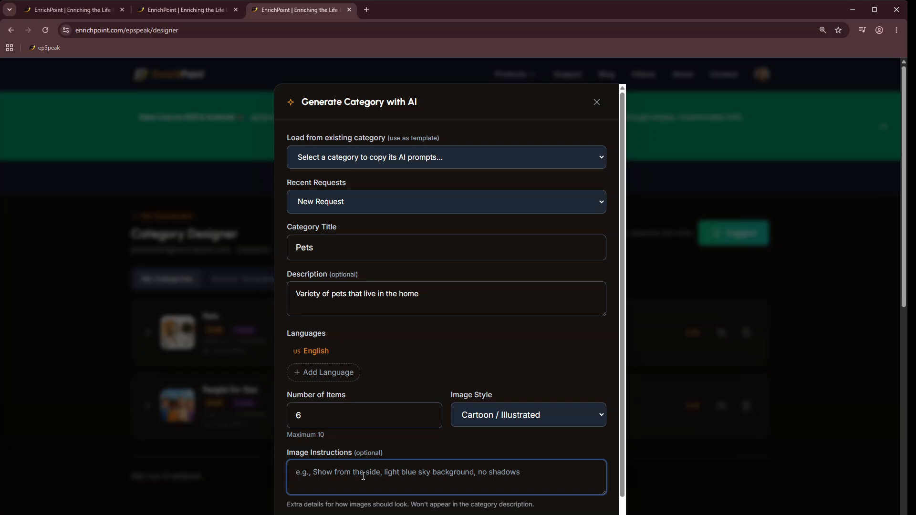
{"action": "type", "text": "Each image should be o"}
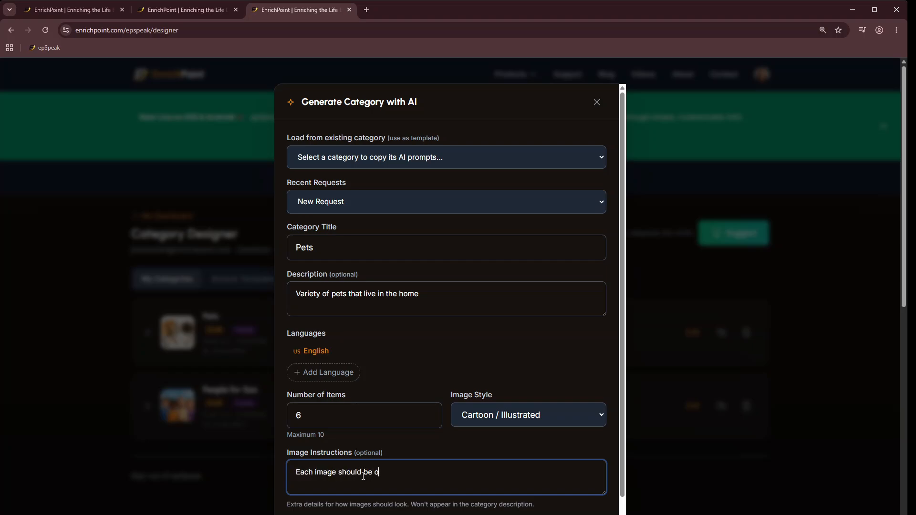
{"action": "type", "text": "f a particulate pet that can live in the "}
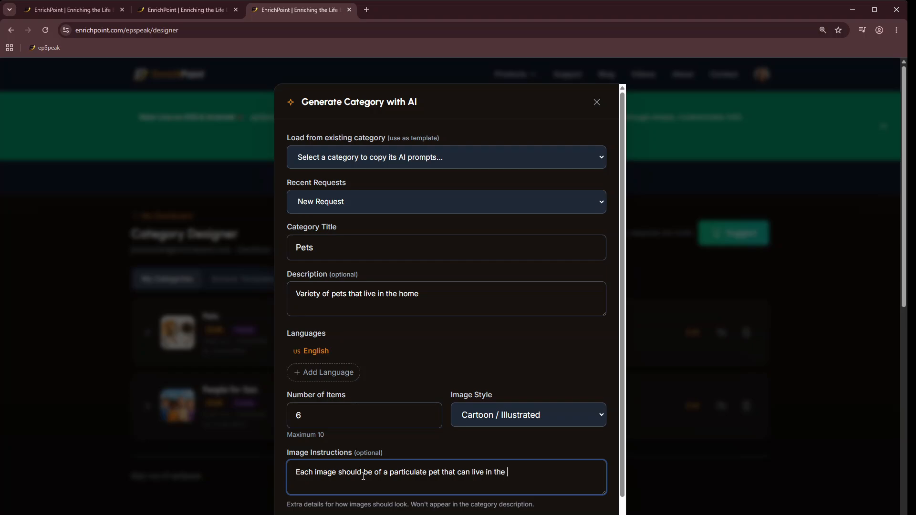
Continue the image instructions with "house. They should sitting or laying on a blanket on a bed, surrounded by toys that are appropriate for them."
{"action": "type", "text": "house.  They shold"}
{"action": "key", "text": "BackSpace"}
{"action": "key", "text": "BackSpace"}
{"action": "key", "text": "BackSpace"}
{"action": "type", "text": "uld "}
{"action": "type", "text": "sitting "}
{"action": "type", "text": "or laying on a b"}
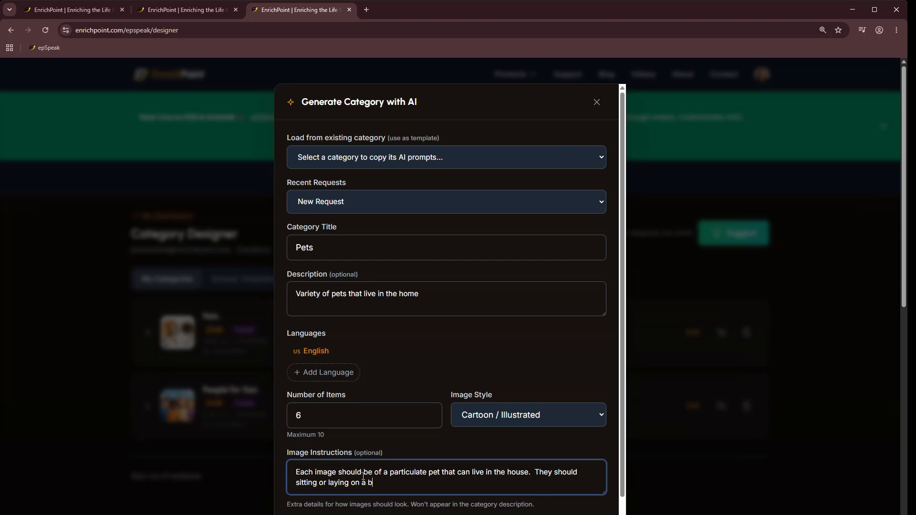
{"action": "type", "text": "lanket on a bed, surrounded by toys"}
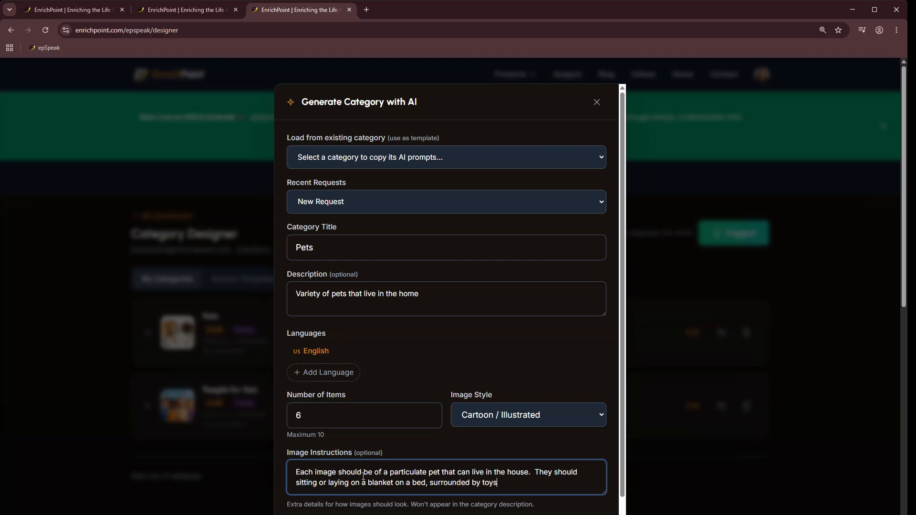
{"action": "type", "text": " that are apprior"}
{"action": "key", "text": "BackSpace"}
{"action": "type", "text": "ropriate for them. "}
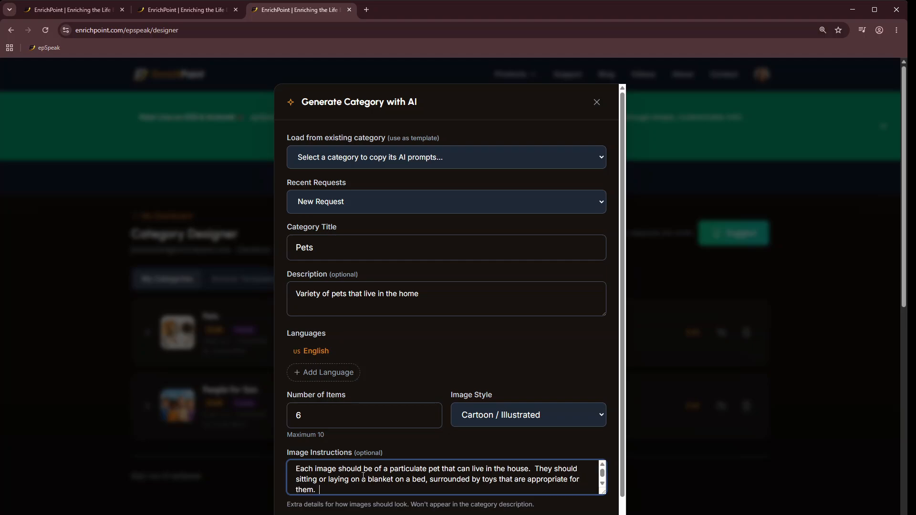
Finish the image instructions with "It should look like we are seeing them from the eyes of an adult height, and the pet should look friendly."
{"action": "type", "text": " It should look like we are seeing t"}
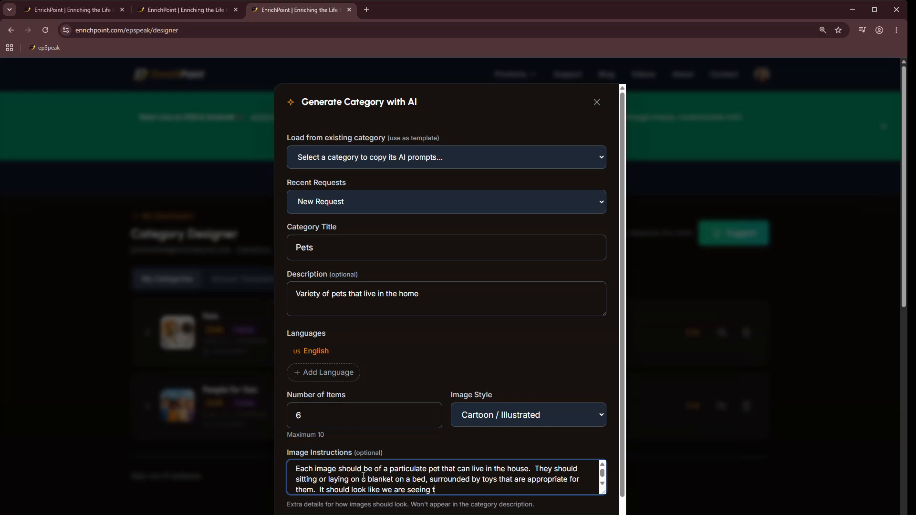
{"action": "type", "text": "hem from the eyes of an adult h"}
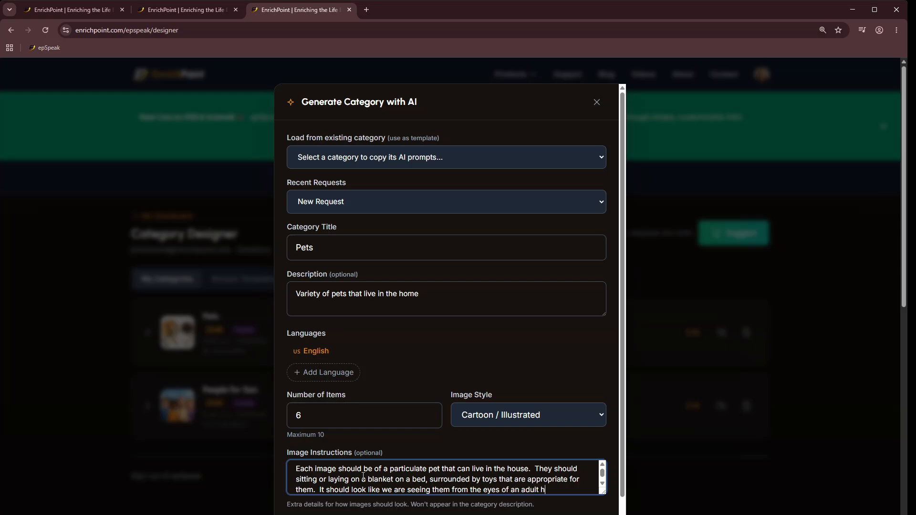
{"action": "type", "text": "eight, and the pet should lo"}
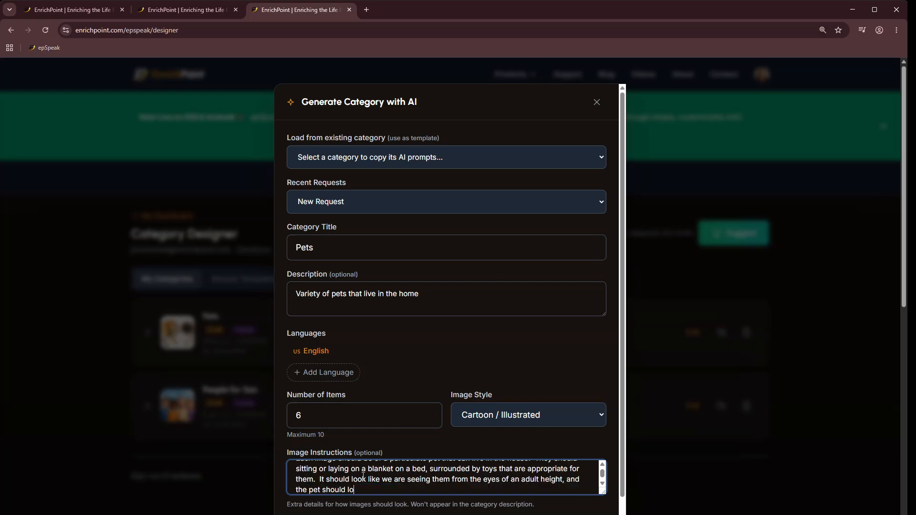
{"action": "type", "text": "ok friendly."}
Review the remaining AI category settings and close the form without generating the category
{"action": "scroll", "coordinate": [400, 468], "scroll_direction": "down", "scroll_amount": 1}
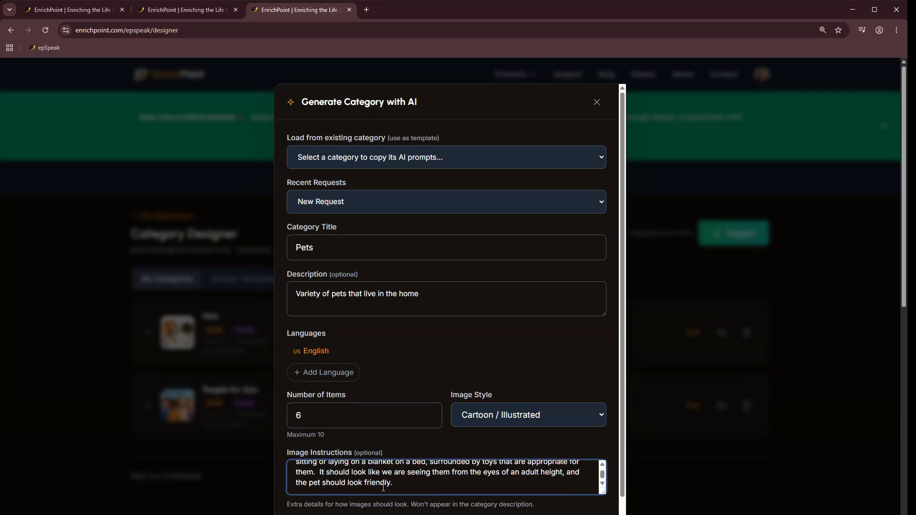
{"action": "scroll", "coordinate": [362, 490], "scroll_direction": "down", "scroll_amount": 1}
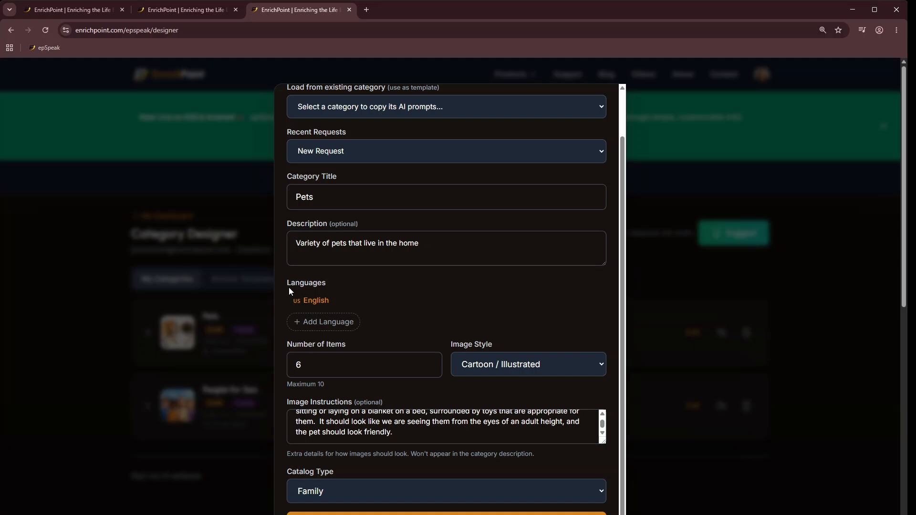
{"action": "scroll", "coordinate": [502, 360], "scroll_direction": "up", "scroll_amount": 1}
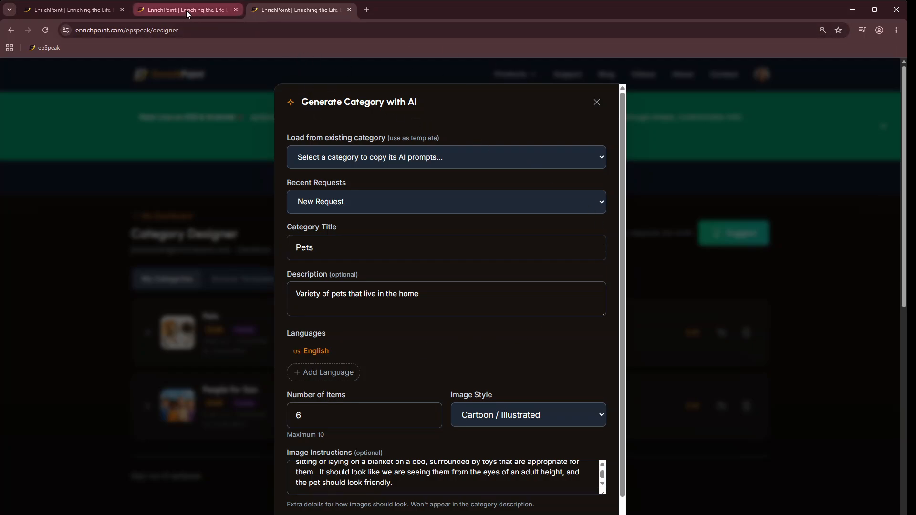
{"action": "left_click", "coordinate": [598, 102]}
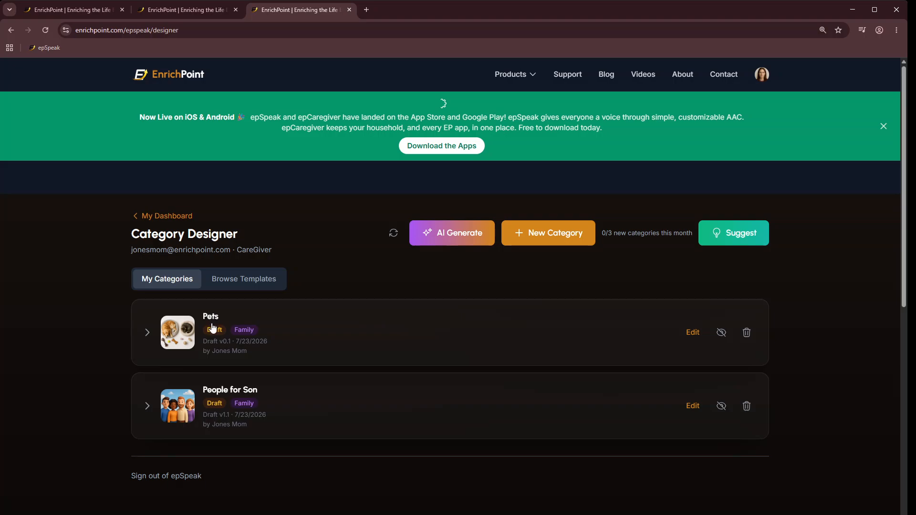
Expand the existing Pets category in the category list to view its tiles
{"action": "left_click", "coordinate": [146, 337]}
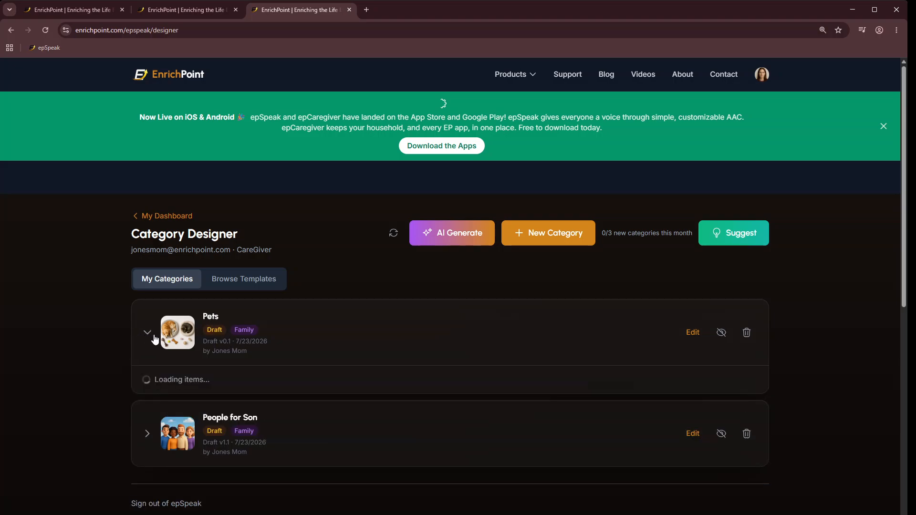
{"action": "left_click", "coordinate": [148, 337]}
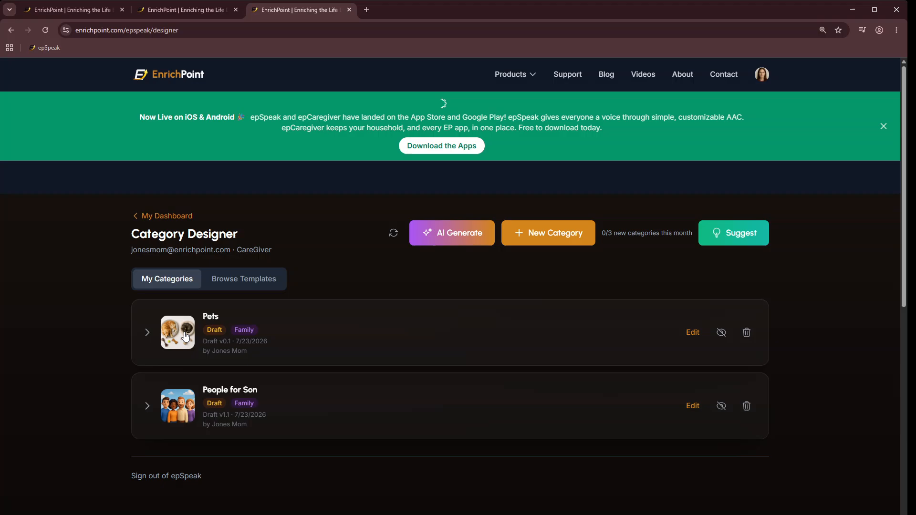
{"action": "left_click", "coordinate": [148, 336]}
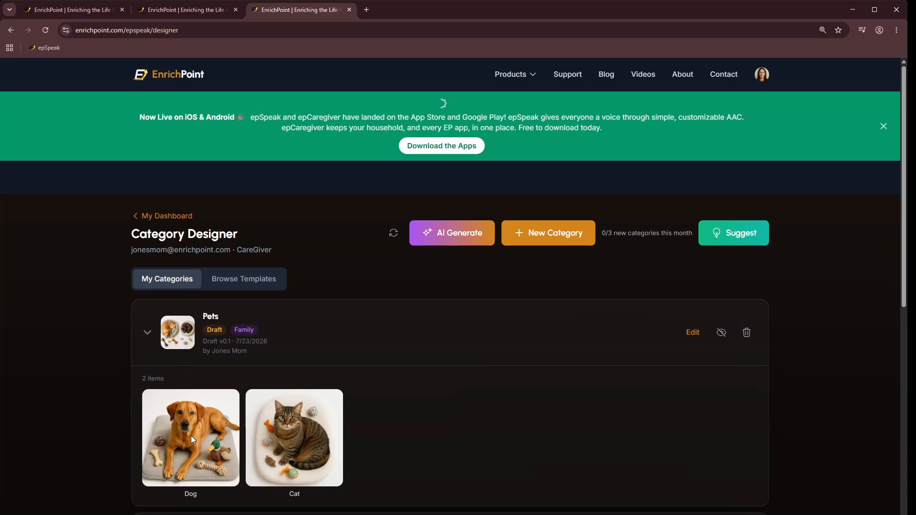
Open the Pets category for editing, publish it, and return to the category list
{"action": "left_click", "coordinate": [696, 334]}
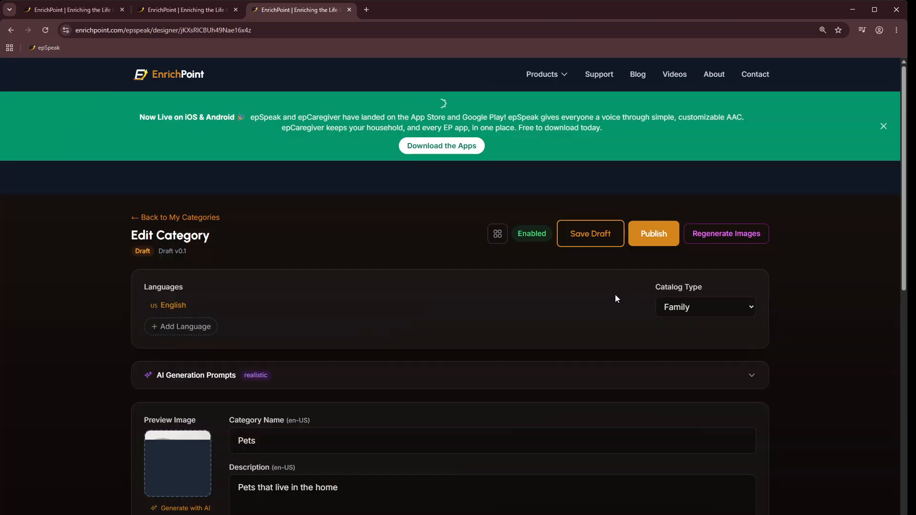
{"action": "scroll", "coordinate": [303, 347], "scroll_direction": "down", "scroll_amount": 4}
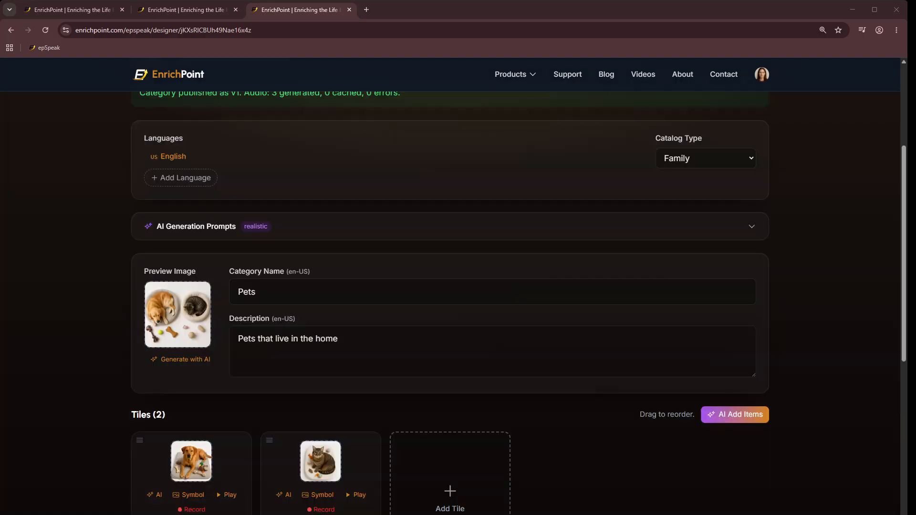
{"action": "scroll", "coordinate": [450, 286], "scroll_direction": "up", "scroll_amount": 2}
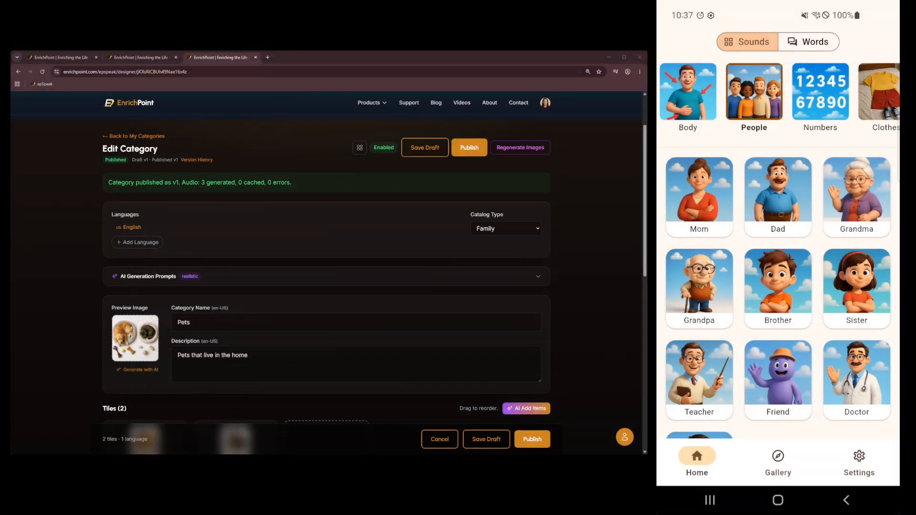
{"action": "left_click", "coordinate": [134, 136]}
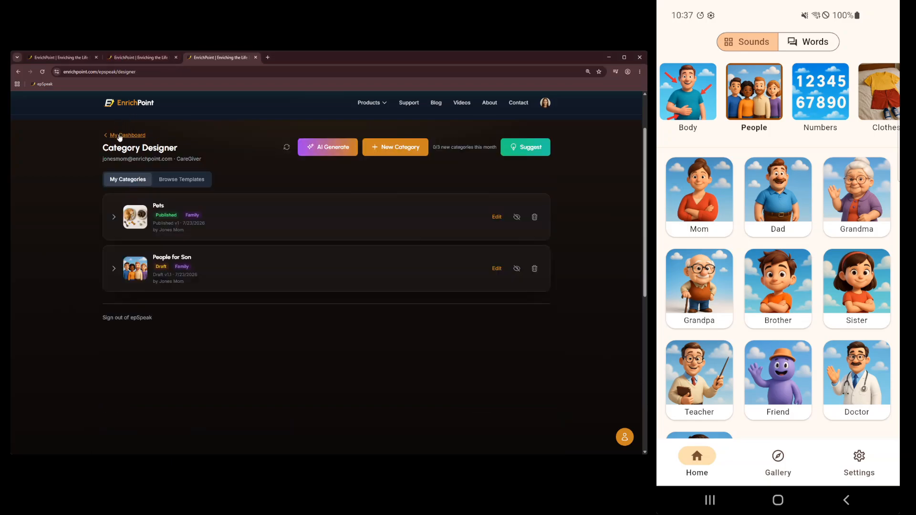
Assign the Pets family category to the son's end-user account in the caregiver portal
{"action": "left_click", "coordinate": [122, 136]}
{"action": "left_click", "coordinate": [214, 158]}
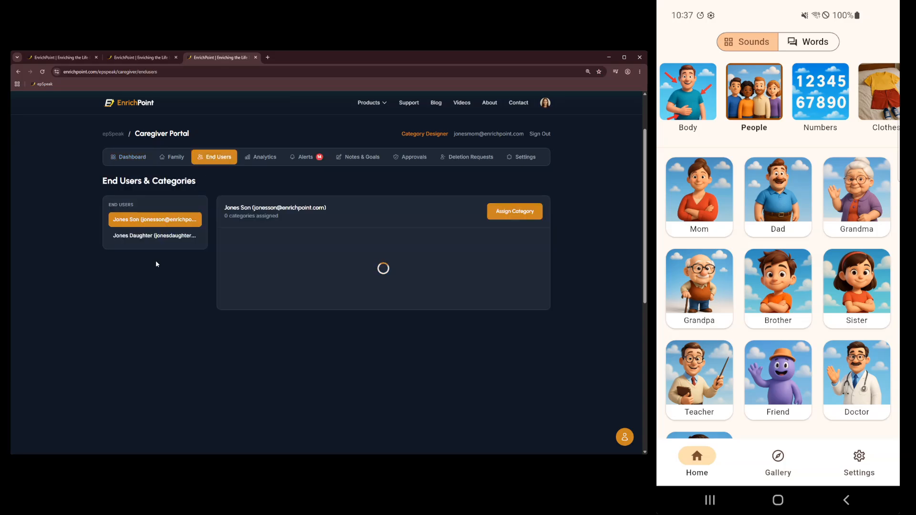
{"action": "left_click", "coordinate": [518, 217]}
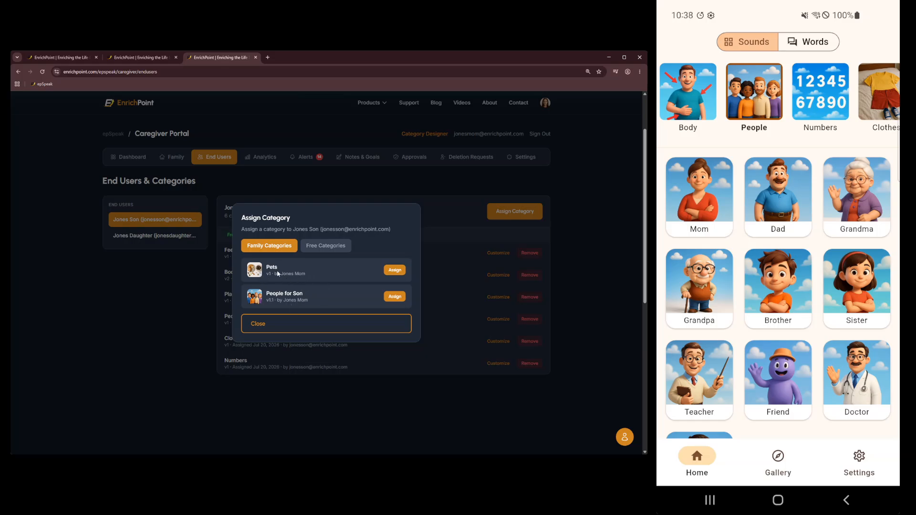
{"action": "left_click", "coordinate": [395, 271]}
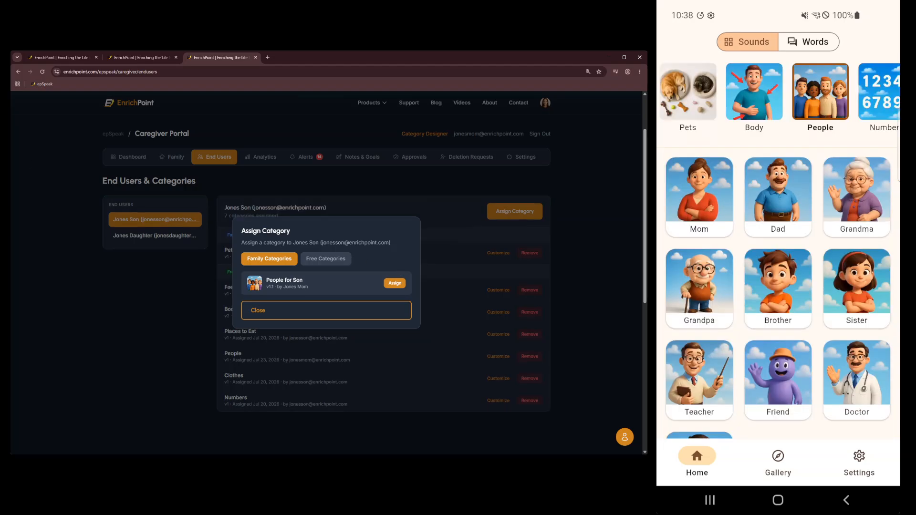
Switch to the epSpeak phone app to view the Pets category, and close the category assignment dialog in the portal
{"action": "key", "text": "alt+Tab"}
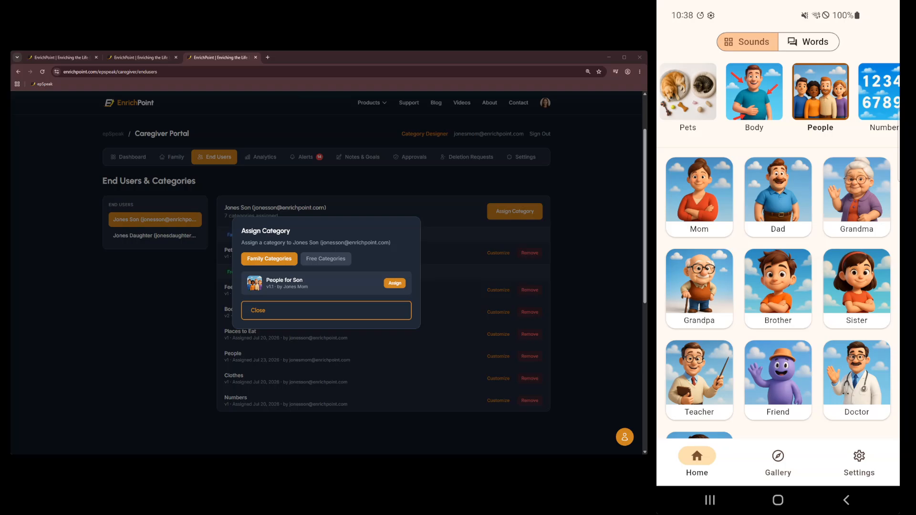
{"action": "left_click", "coordinate": [682, 85]}
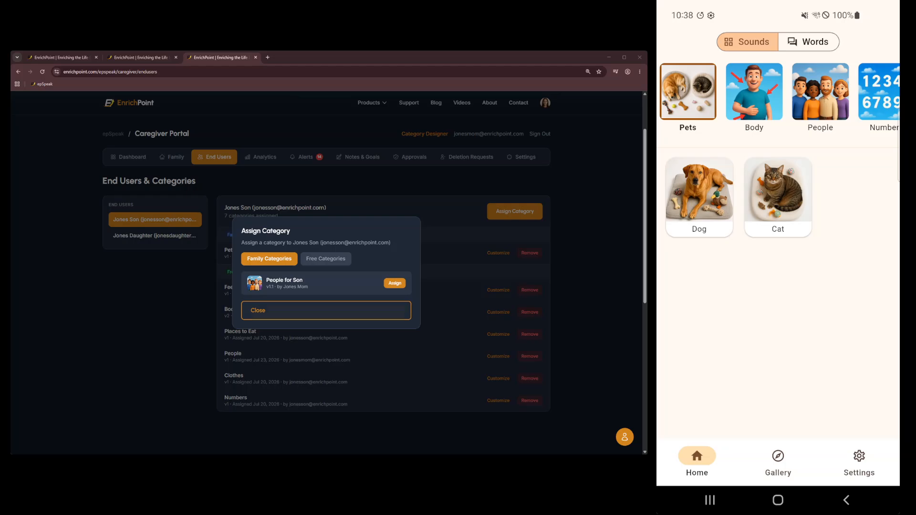
{"action": "left_click", "coordinate": [286, 315]}
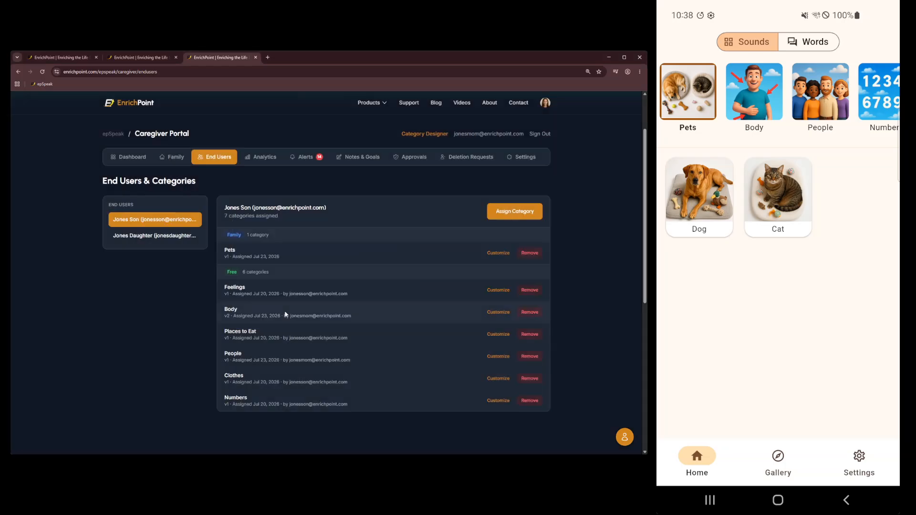